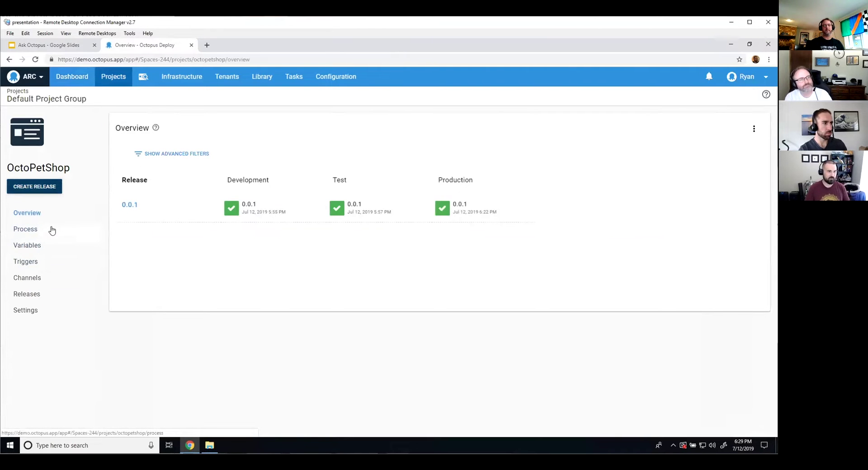
Check which package steps OctoPetShop offers for automatic release creation, without saving a choice.
{"action": "left_click", "coordinate": [38, 262]}
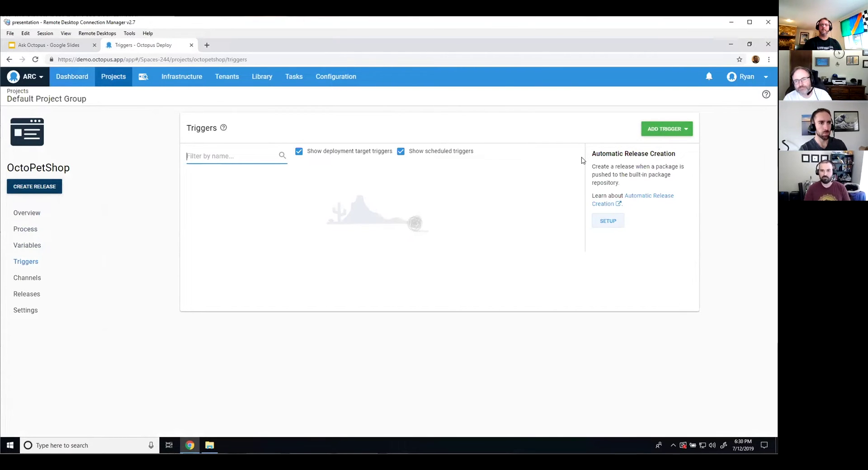
{"action": "left_click", "coordinate": [615, 223]}
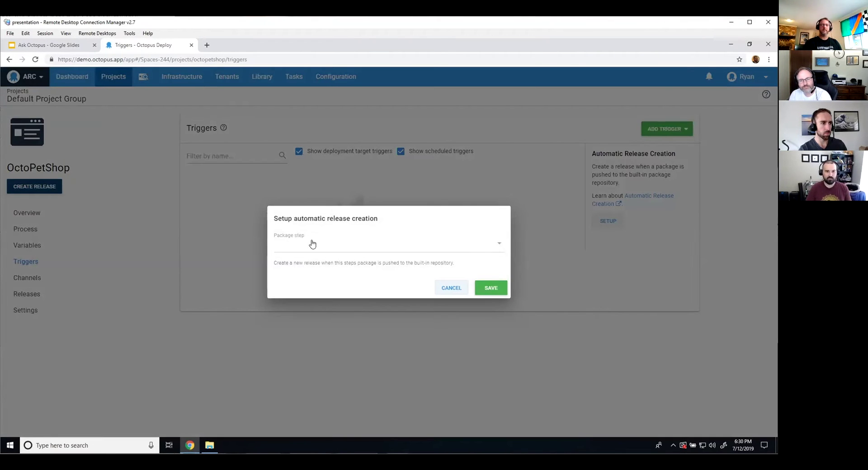
{"action": "left_click", "coordinate": [312, 244]}
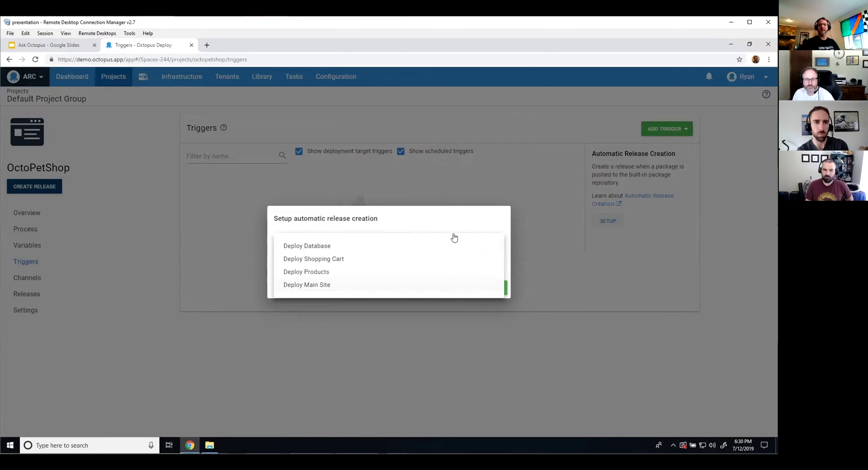
{"action": "left_click", "coordinate": [399, 211]}
{"action": "left_click", "coordinate": [452, 290]}
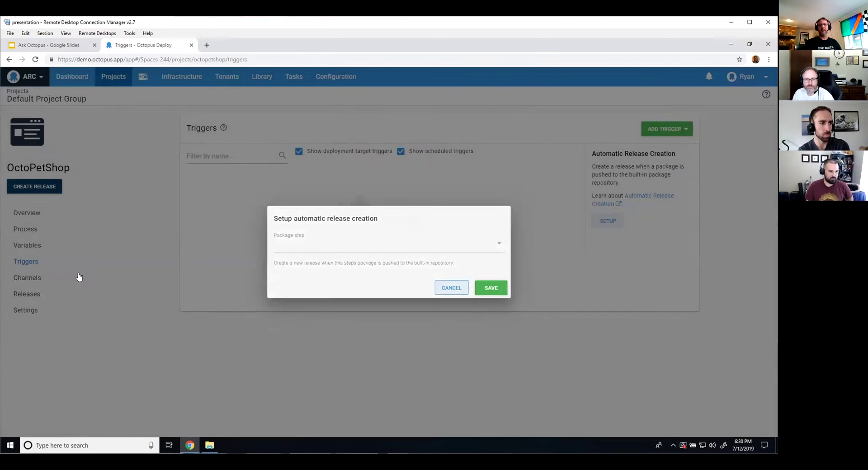
Add a Run a Script step to the OctoPetShop deployment process.
{"action": "left_click", "coordinate": [25, 229]}
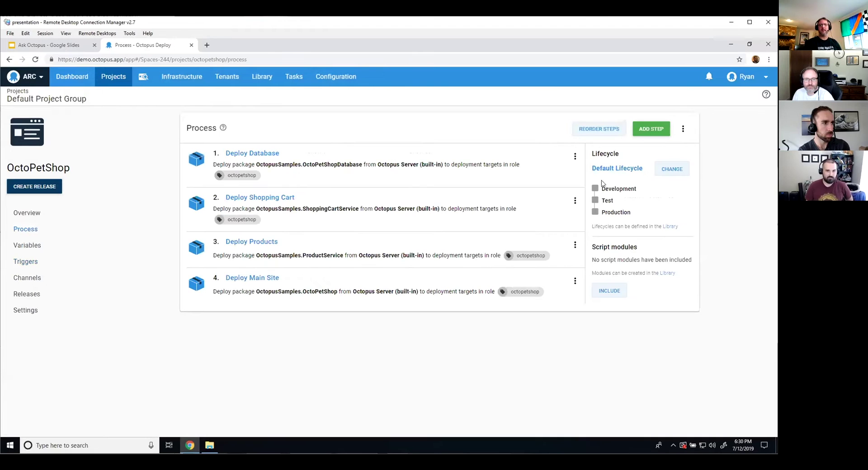
{"action": "left_click", "coordinate": [652, 130]}
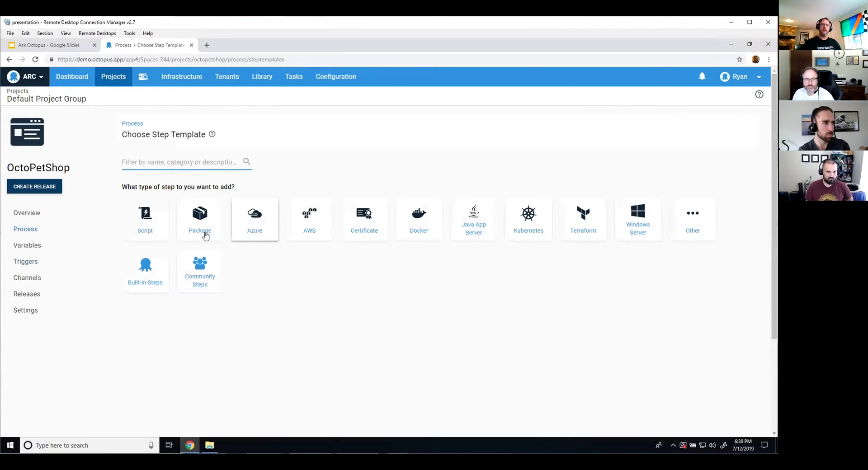
{"action": "left_click", "coordinate": [162, 231]}
{"action": "mouse_move", "coordinate": [176, 362]}
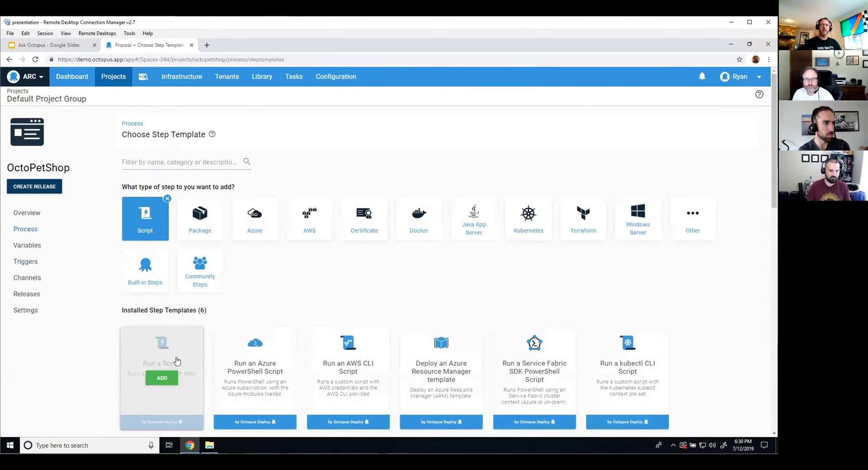
{"action": "left_click", "coordinate": [168, 378]}
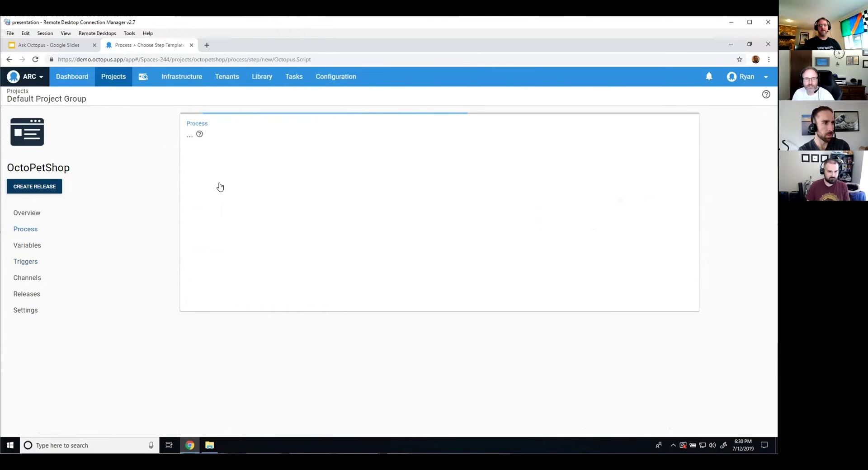
Name the new script step Package Reference and set it to run on the Octopus Server.
{"action": "scroll", "coordinate": [411, 214], "scroll_direction": "down", "scroll_amount": 3}
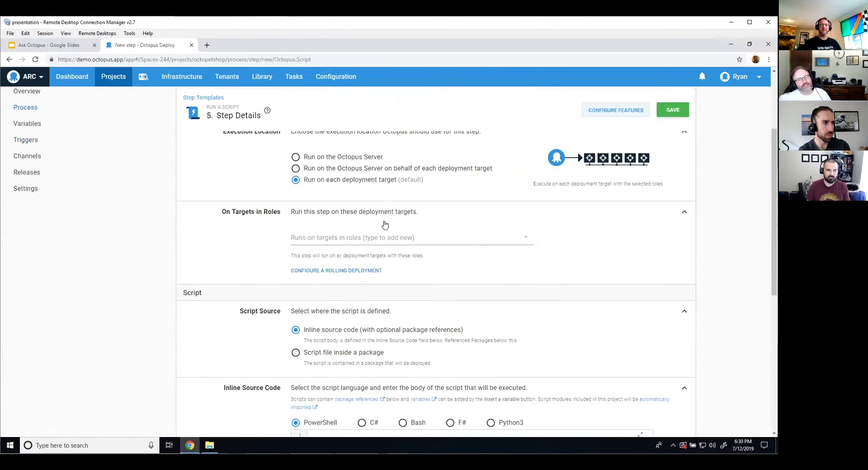
{"action": "scroll", "coordinate": [387, 223], "scroll_direction": "up", "scroll_amount": 3}
{"action": "type", "text": "Package Reference"}
{"action": "scroll", "coordinate": [335, 226], "scroll_direction": "down", "scroll_amount": 1}
{"action": "left_click", "coordinate": [296, 238]}
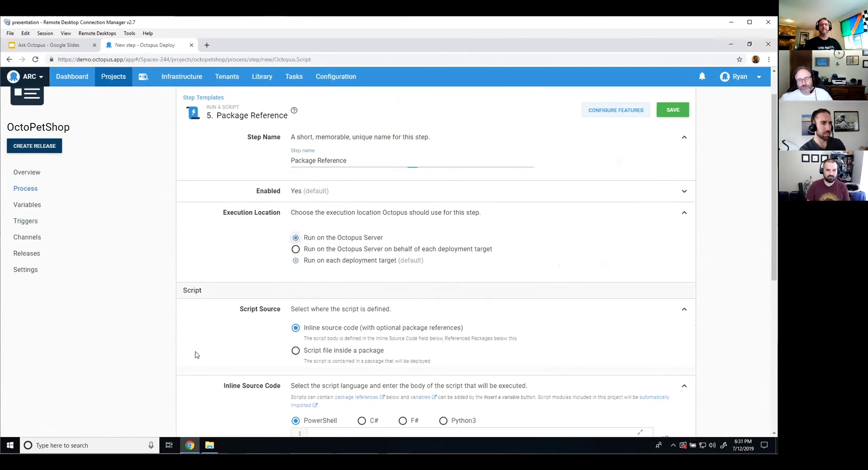
Enter the inline PowerShell script Write-Highlight "Does it work?" as the step's source code.
{"action": "scroll", "coordinate": [239, 320], "scroll_direction": "down", "scroll_amount": 5}
{"action": "left_click", "coordinate": [461, 286]}
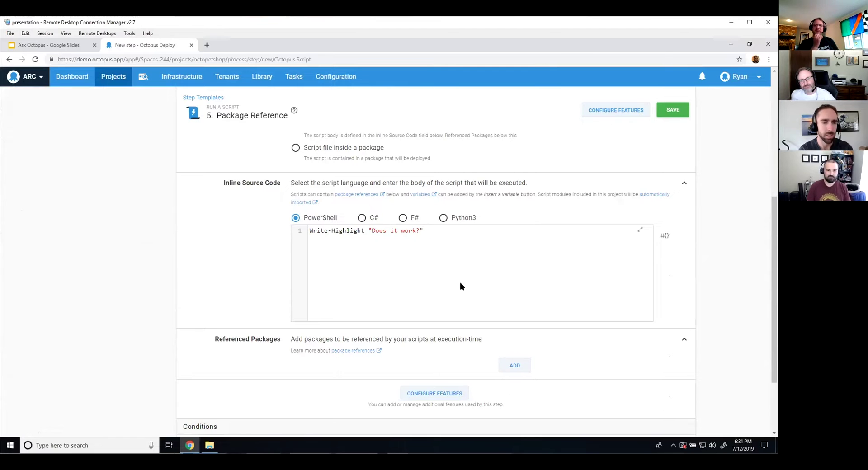
Reference the OctopusSamples.OctoPetShop package from the built-in feed in the script step and save the step.
{"action": "scroll", "coordinate": [460, 283], "scroll_direction": "down", "scroll_amount": 2}
{"action": "left_click", "coordinate": [525, 277]}
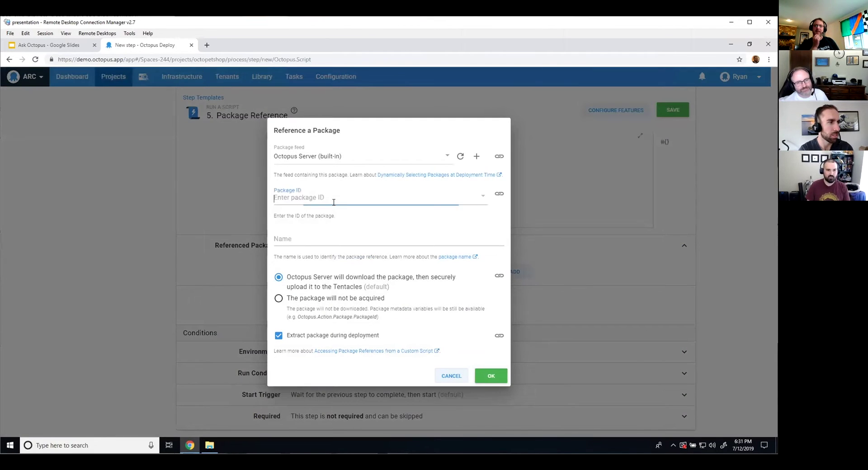
{"action": "type", "text": "O"}
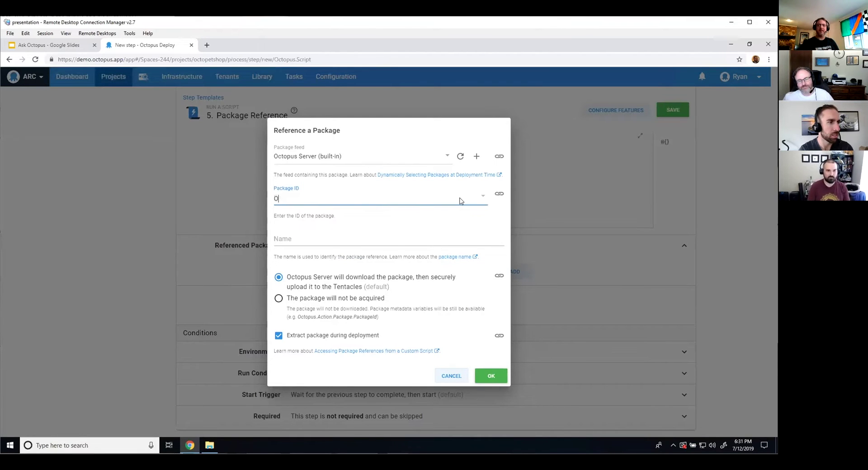
{"action": "left_click", "coordinate": [335, 224]}
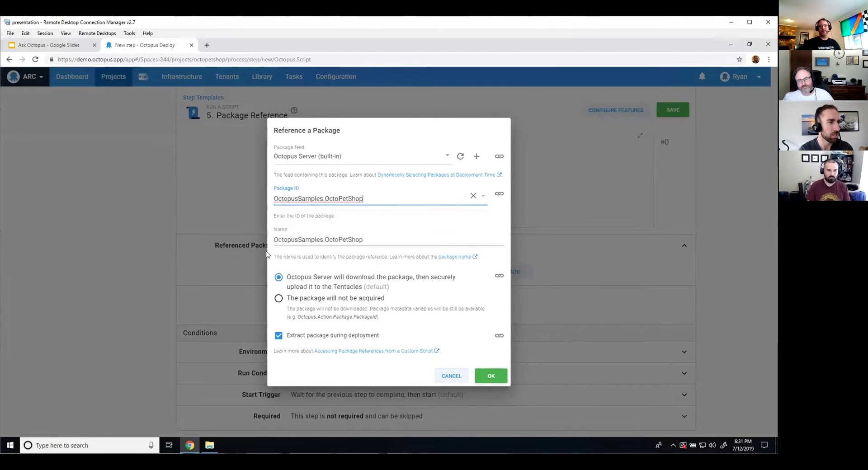
{"action": "left_click", "coordinate": [491, 376]}
{"action": "left_click", "coordinate": [664, 113]}
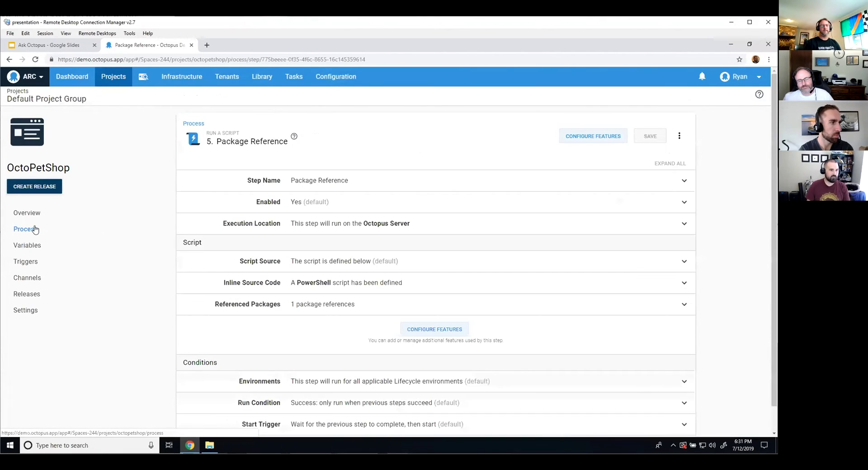
Set up automatic release creation for OctoPetShop with Deploy Main Site as the package step.
{"action": "left_click", "coordinate": [35, 263]}
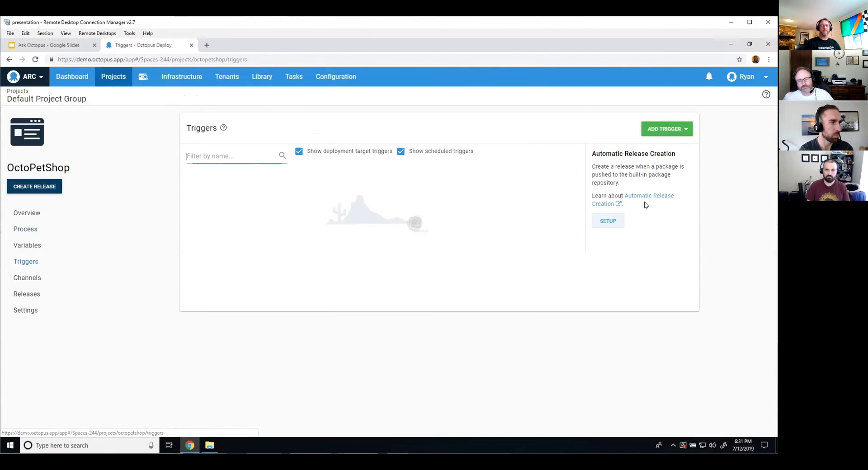
{"action": "left_click", "coordinate": [608, 221]}
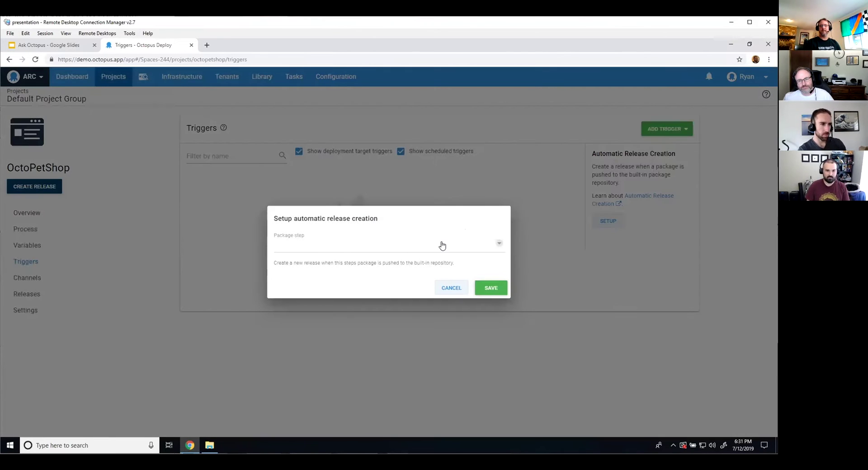
{"action": "left_click", "coordinate": [441, 244]}
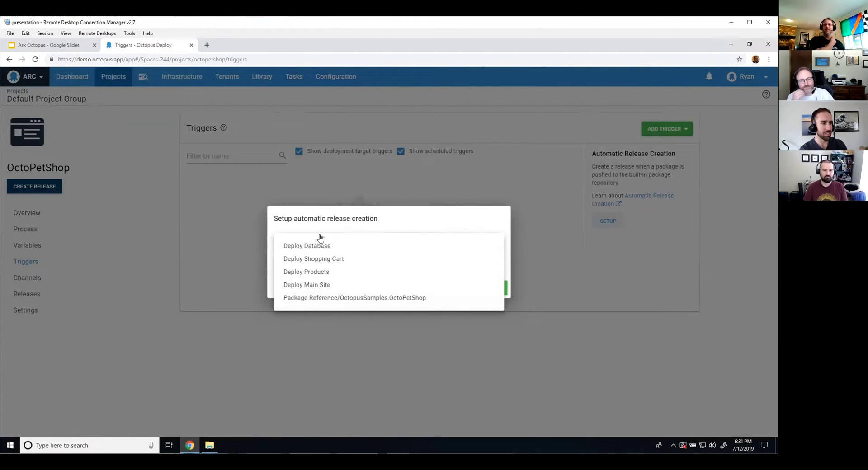
{"action": "left_click", "coordinate": [361, 226]}
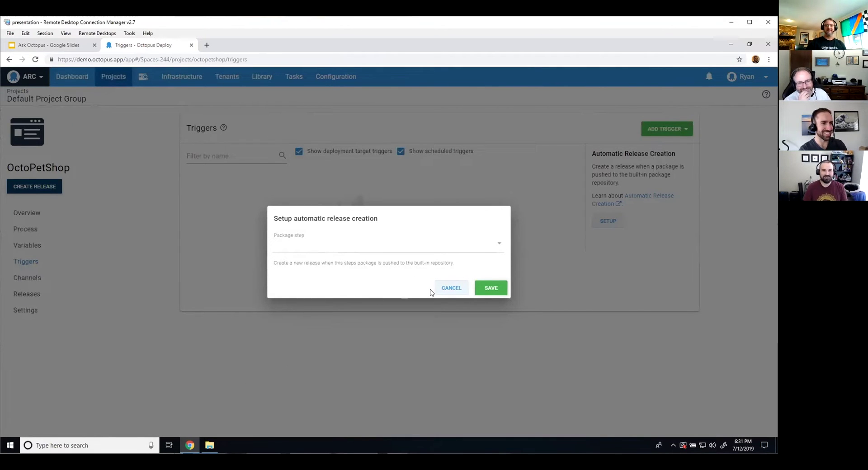
{"action": "left_click", "coordinate": [390, 249]}
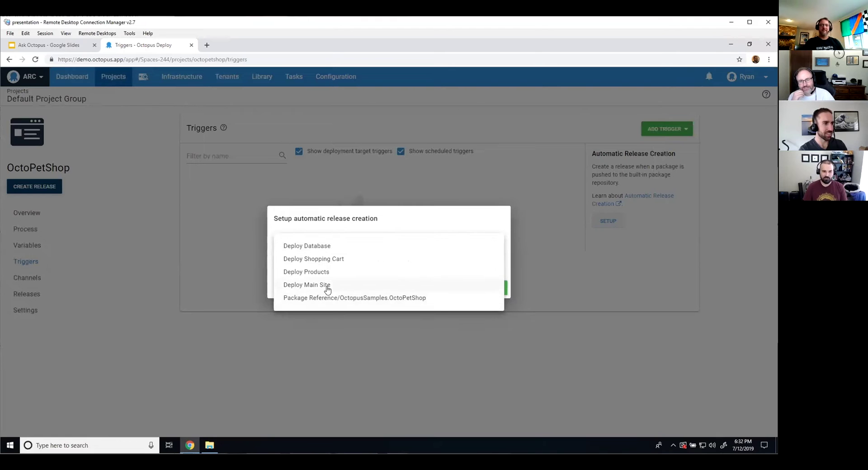
{"action": "left_click", "coordinate": [327, 286]}
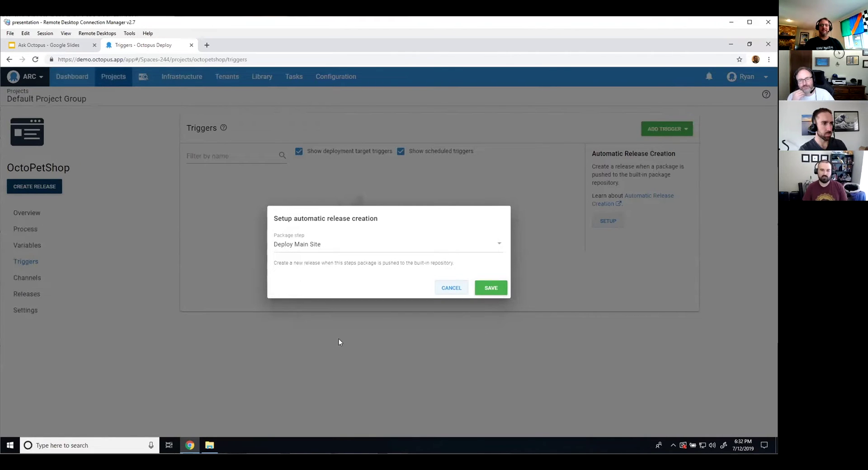
{"action": "left_click", "coordinate": [491, 288]}
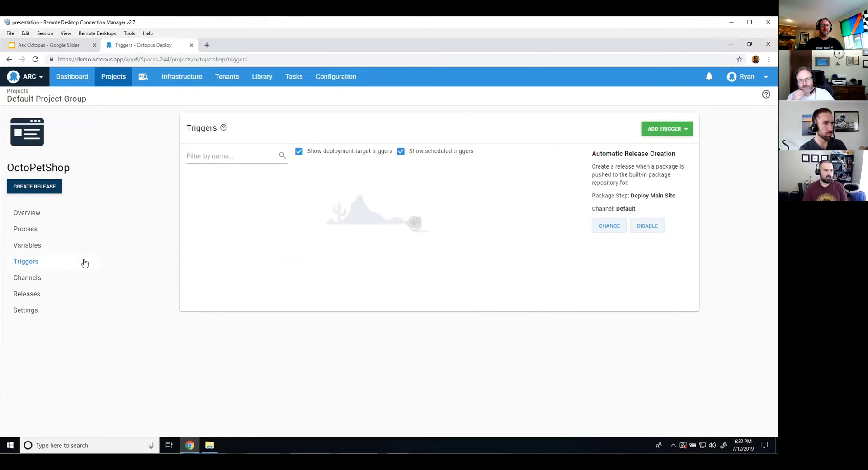
Upload the OctopusSamples.OctoPetShop.0.0.2 package from Documents to the built-in package repository.
{"action": "left_click", "coordinate": [39, 213]}
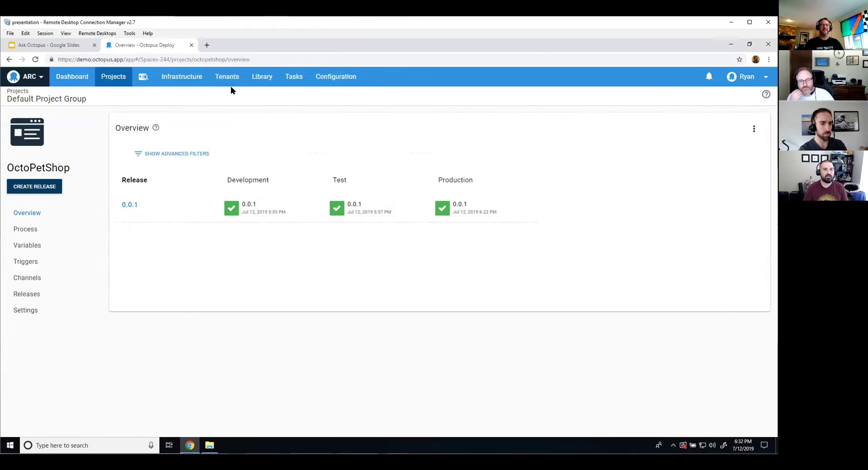
{"action": "left_click", "coordinate": [262, 76]}
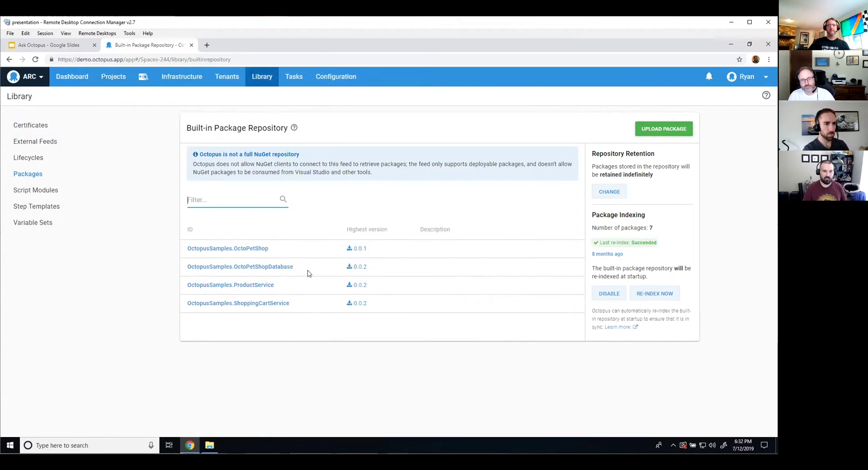
{"action": "left_click", "coordinate": [625, 132]}
{"action": "left_click", "coordinate": [651, 129]}
{"action": "left_click", "coordinate": [382, 242]}
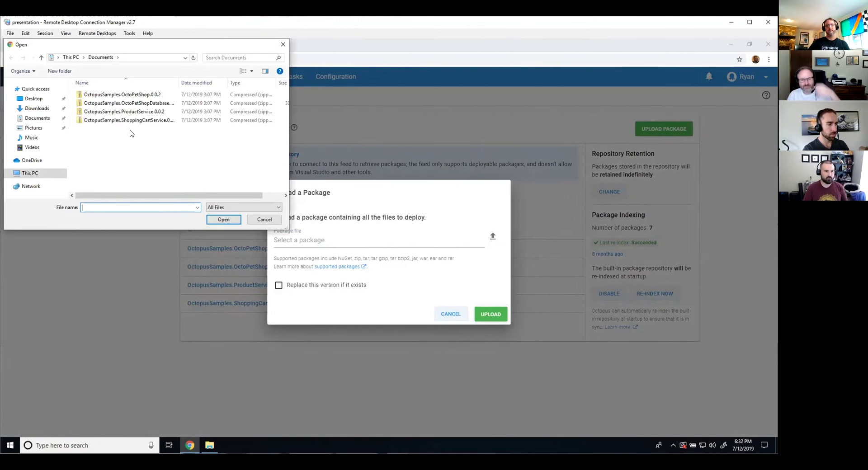
{"action": "left_click", "coordinate": [128, 86]}
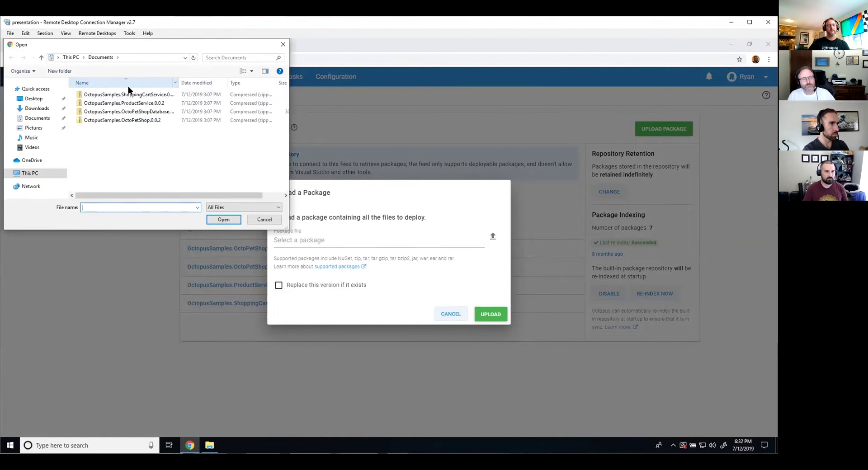
{"action": "left_click", "coordinate": [128, 86]}
{"action": "left_click", "coordinate": [221, 94]}
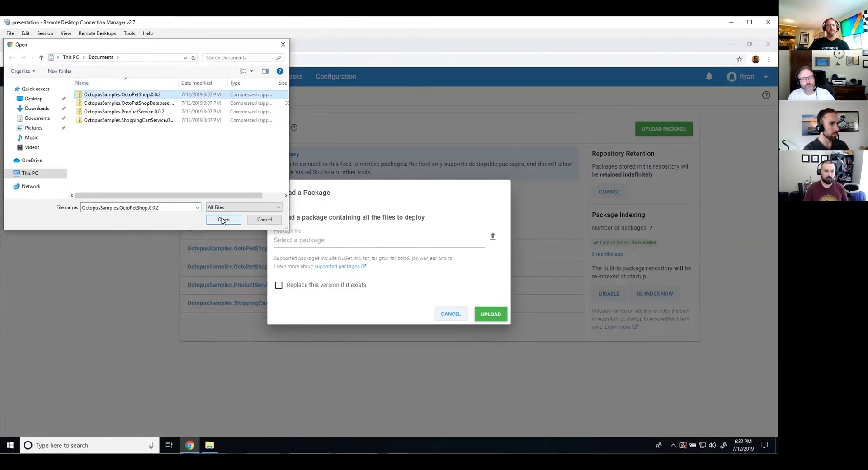
{"action": "left_click", "coordinate": [223, 220]}
{"action": "left_click", "coordinate": [484, 312]}
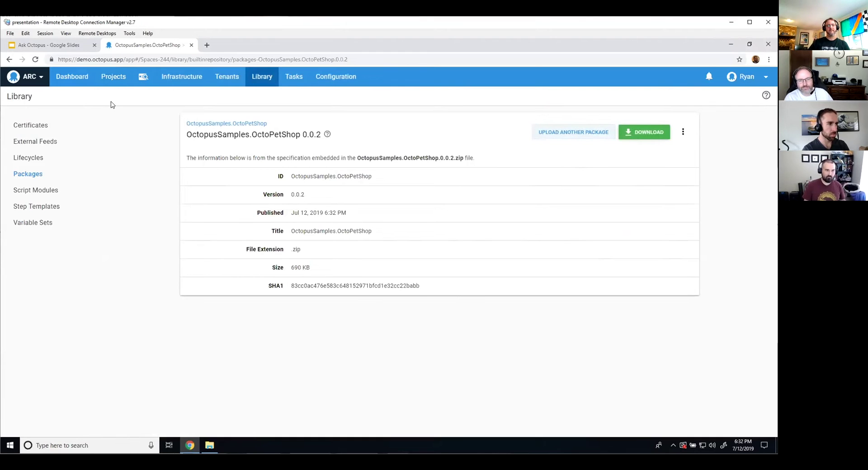
Open OctoPetShop's release 0.0.2 and examine its progression and included package versions.
{"action": "left_click", "coordinate": [71, 77]}
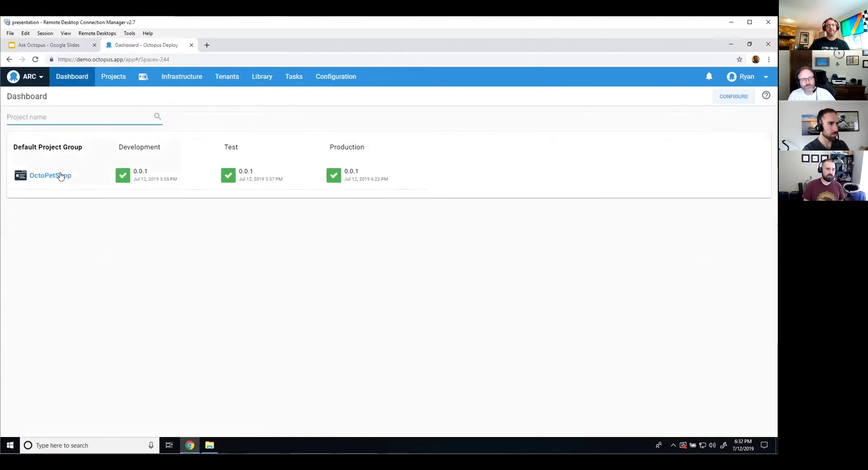
{"action": "left_click", "coordinate": [60, 177]}
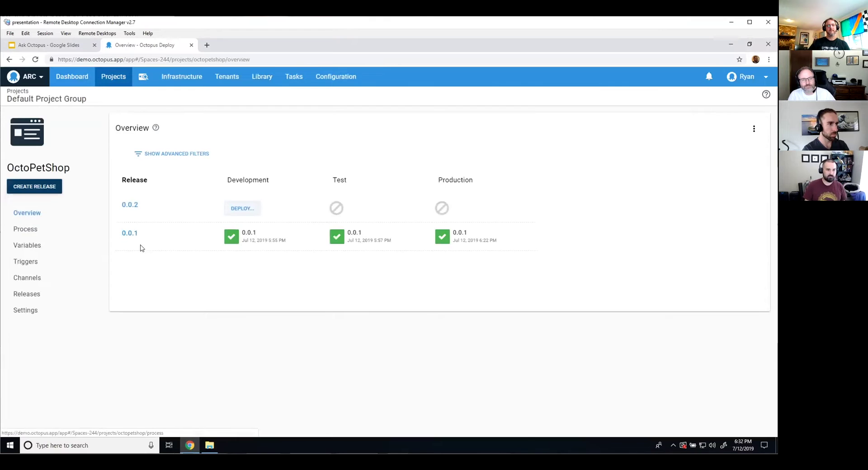
{"action": "left_click", "coordinate": [135, 207]}
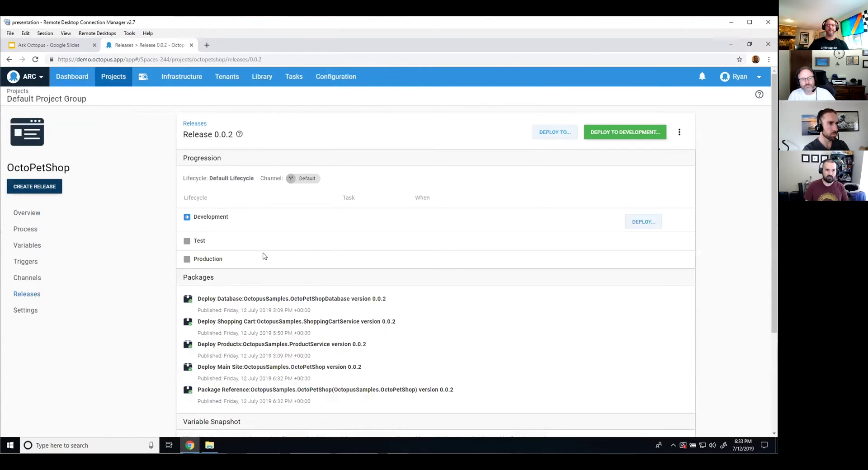
{"action": "scroll", "coordinate": [340, 290], "scroll_direction": "down", "scroll_amount": 2}
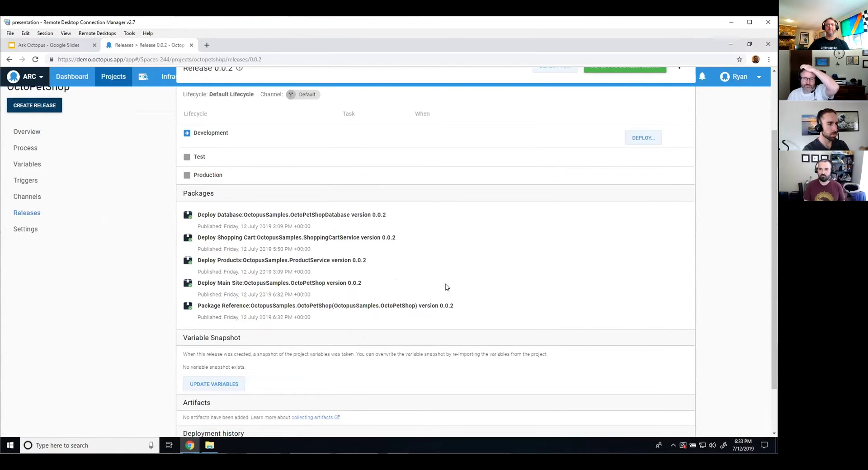
{"action": "scroll", "coordinate": [239, 258], "scroll_direction": "up", "scroll_amount": 2}
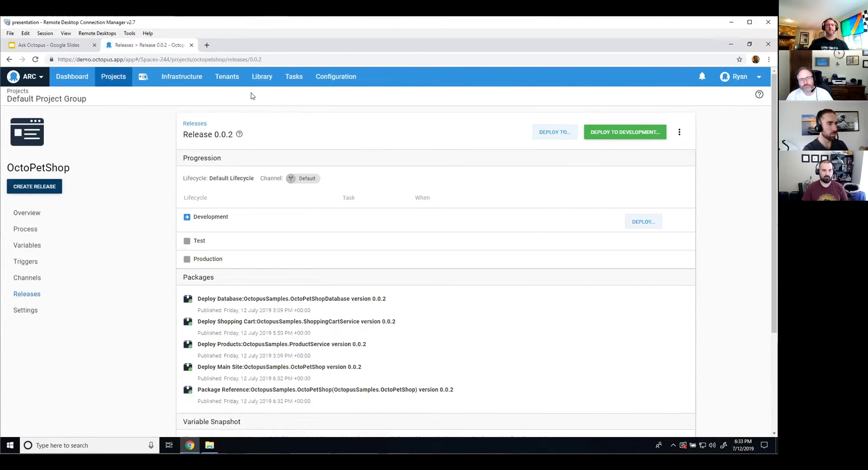
Remove the Development environment from Phase 1 of the library's Default Lifecycle.
{"action": "left_click", "coordinate": [262, 77]}
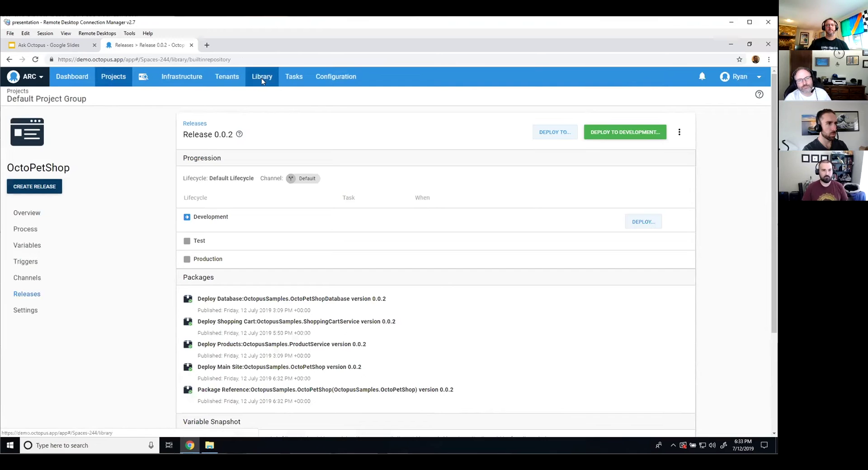
{"action": "left_click", "coordinate": [46, 159]}
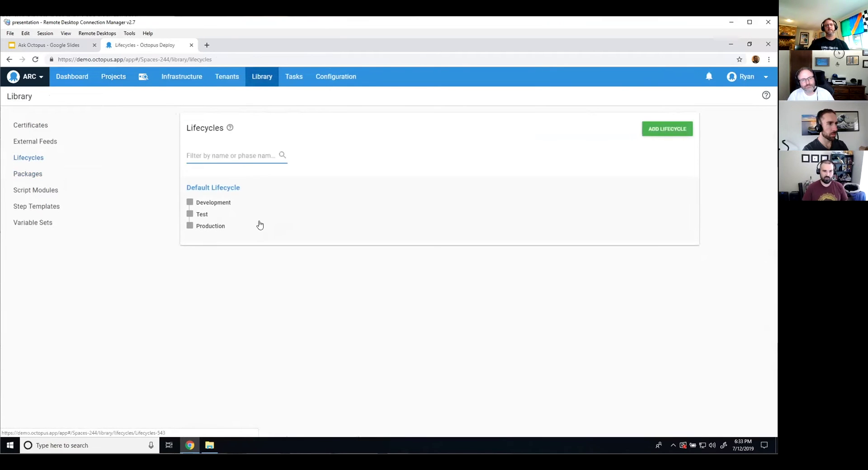
{"action": "left_click", "coordinate": [263, 221]}
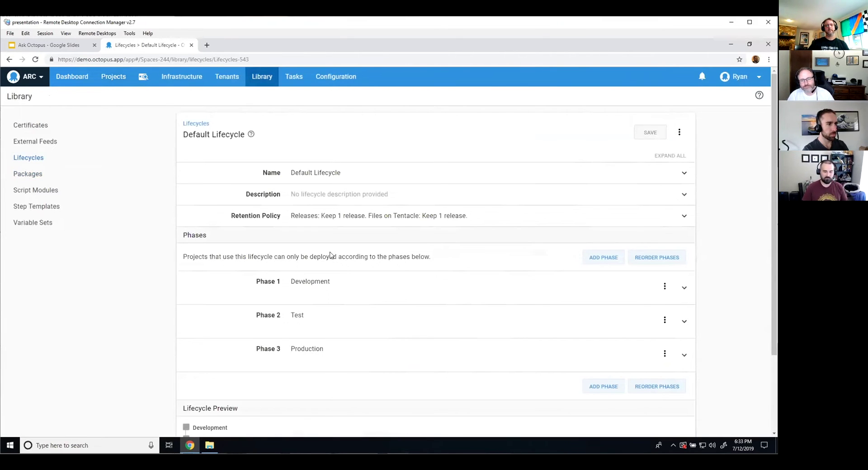
{"action": "left_click", "coordinate": [274, 270]}
{"action": "scroll", "coordinate": [161, 237], "scroll_direction": "down", "scroll_amount": 3}
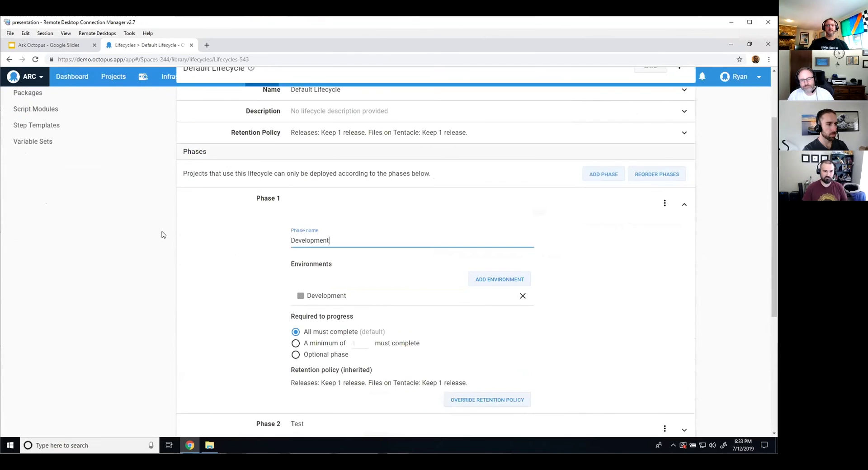
{"action": "left_click", "coordinate": [523, 255]}
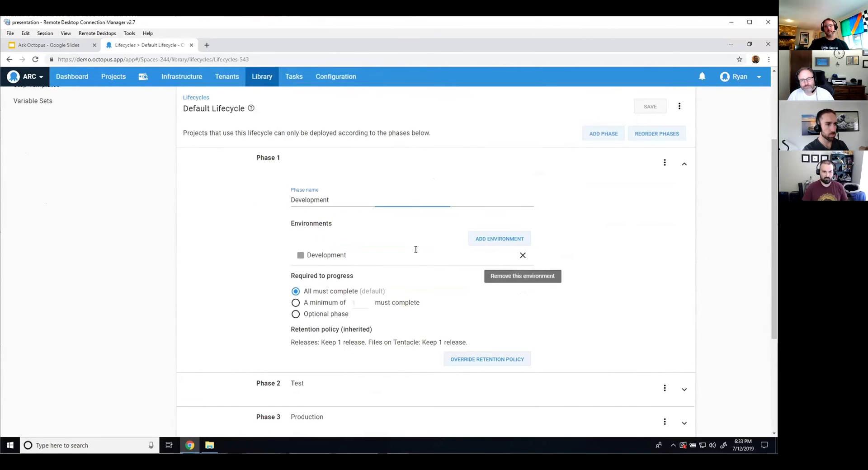
Add the Development environment to Phase 1 with automatic deployment when a release enters the phase, and save the lifecycle.
{"action": "left_click", "coordinate": [510, 283]}
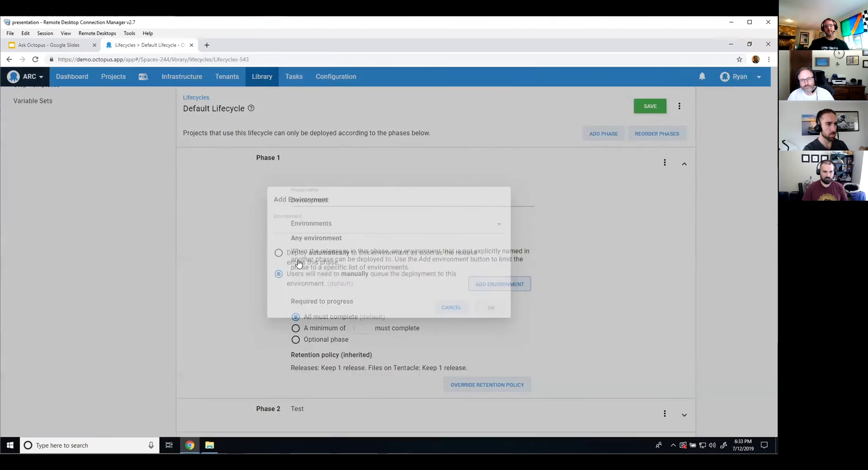
{"action": "left_click", "coordinate": [311, 224]}
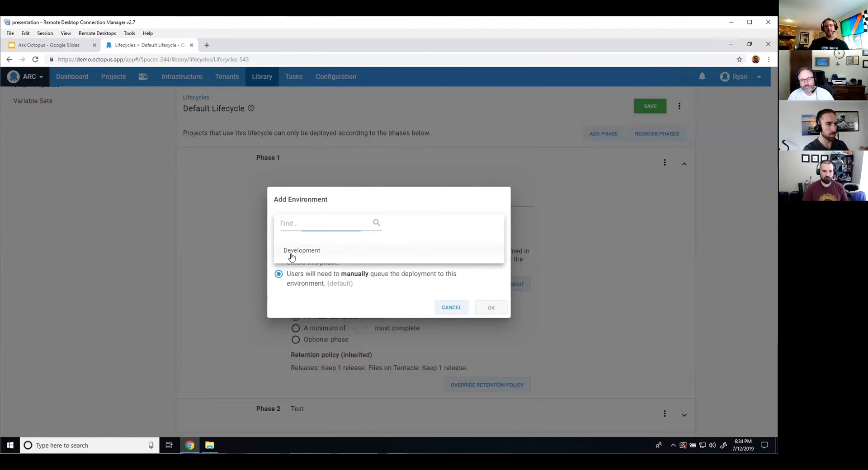
{"action": "left_click", "coordinate": [292, 254]}
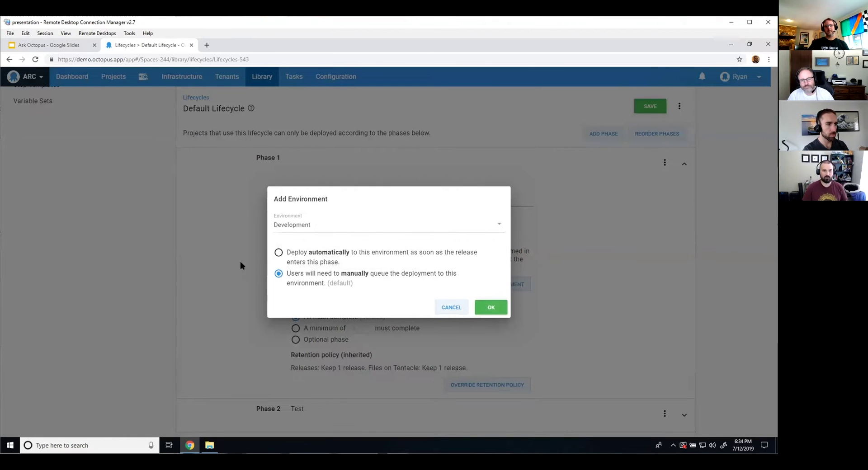
{"action": "left_click", "coordinate": [303, 262]}
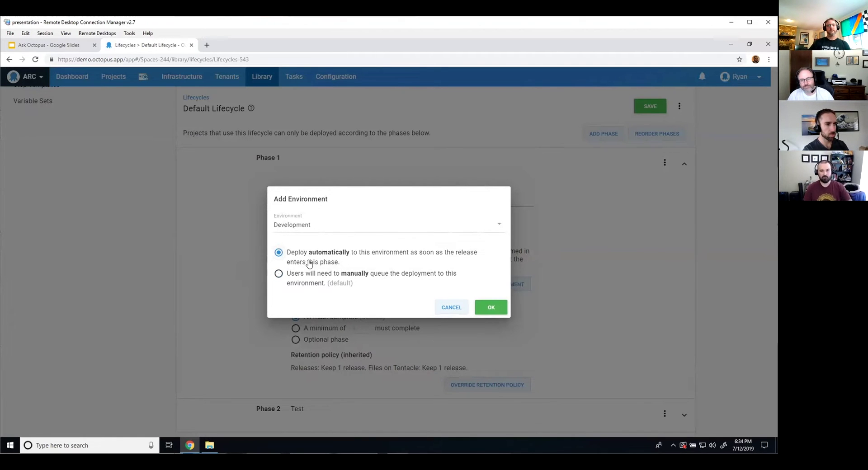
{"action": "left_click", "coordinate": [484, 307]}
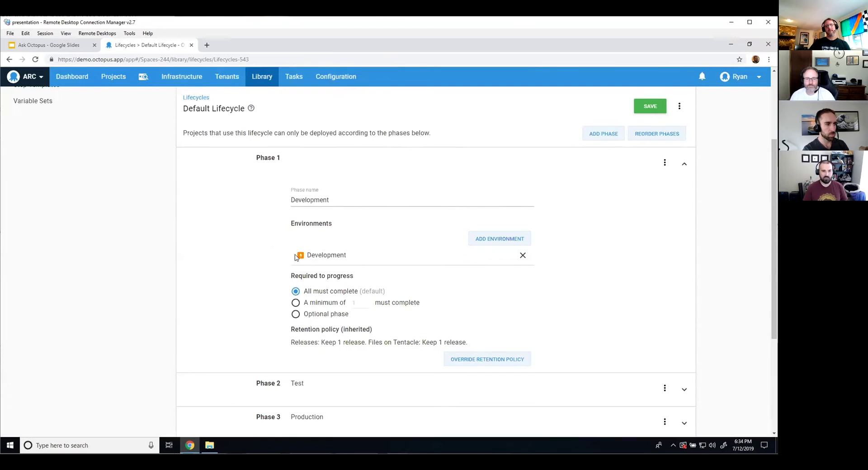
{"action": "left_click", "coordinate": [648, 107]}
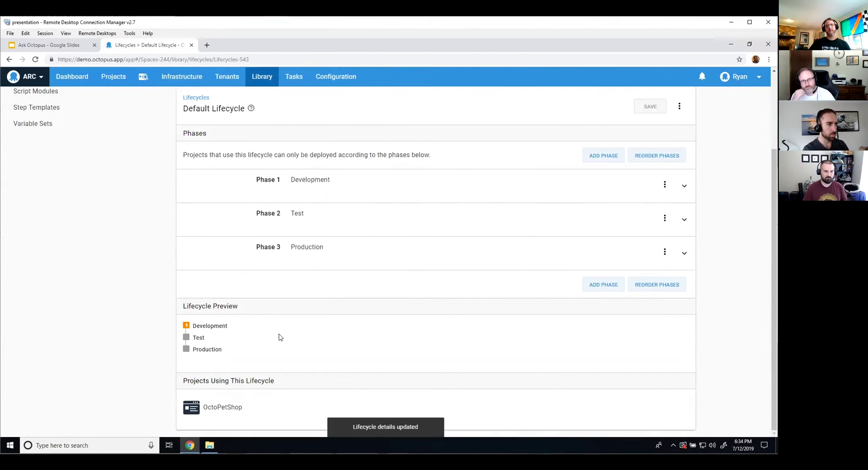
{"action": "scroll", "coordinate": [110, 198], "scroll_direction": "up", "scroll_amount": 3}
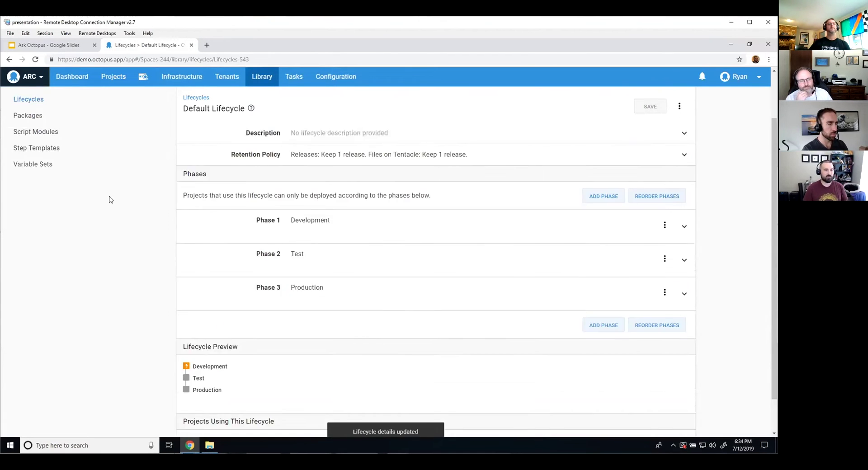
Upload OctopusSamples.OctoPetShop.0.0.2.zip to the built-in package repository again, replacing the existing version.
{"action": "left_click", "coordinate": [72, 77]}
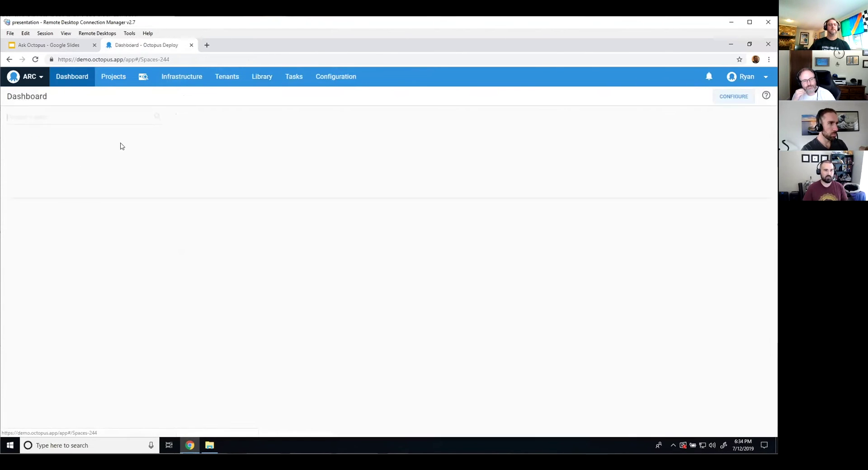
{"action": "left_click", "coordinate": [259, 82]}
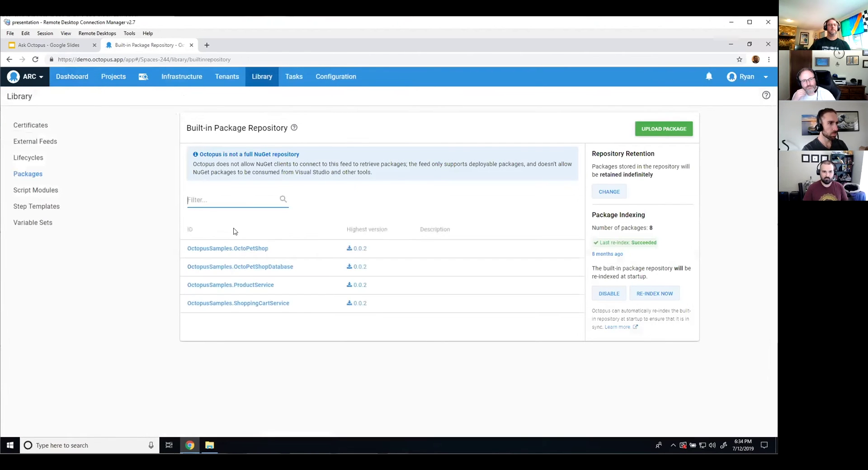
{"action": "left_click", "coordinate": [653, 127]}
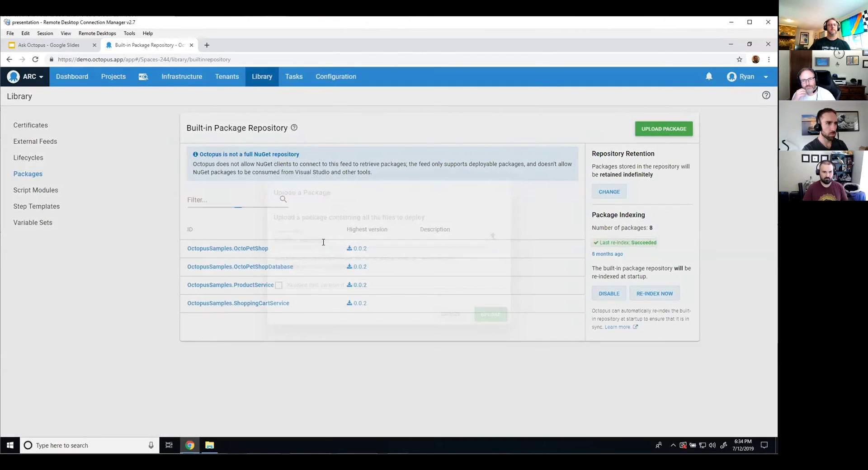
{"action": "left_click", "coordinate": [314, 243]}
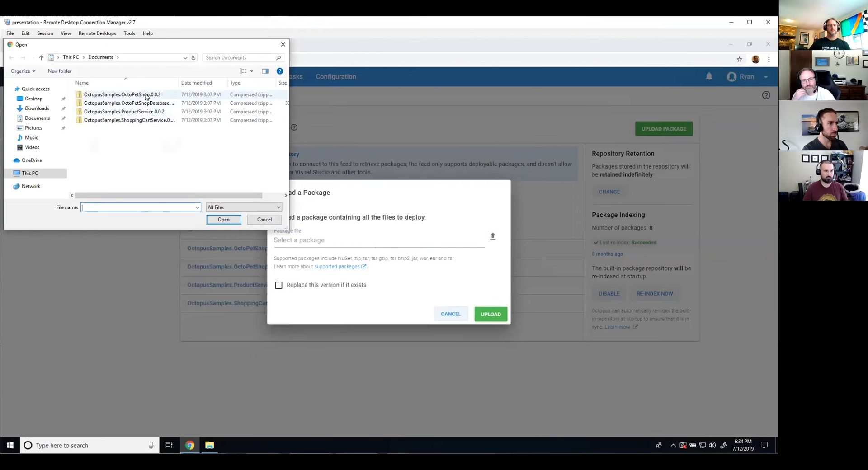
{"action": "left_click", "coordinate": [122, 95]}
{"action": "left_click", "coordinate": [213, 219]}
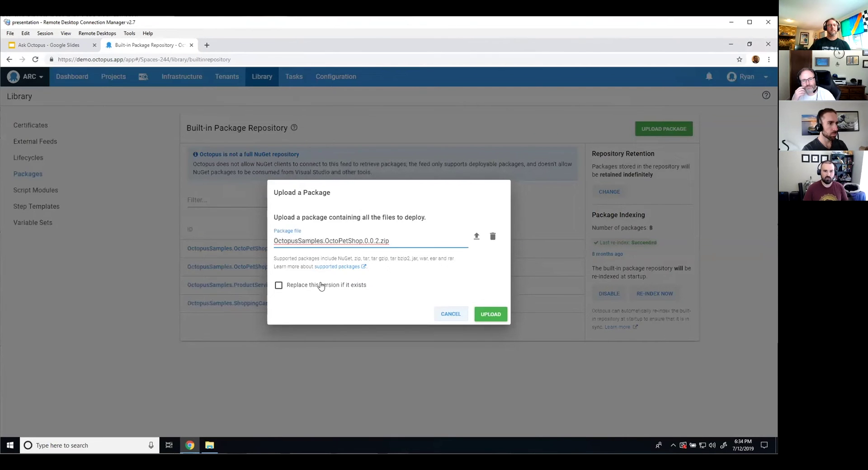
{"action": "left_click", "coordinate": [283, 285]}
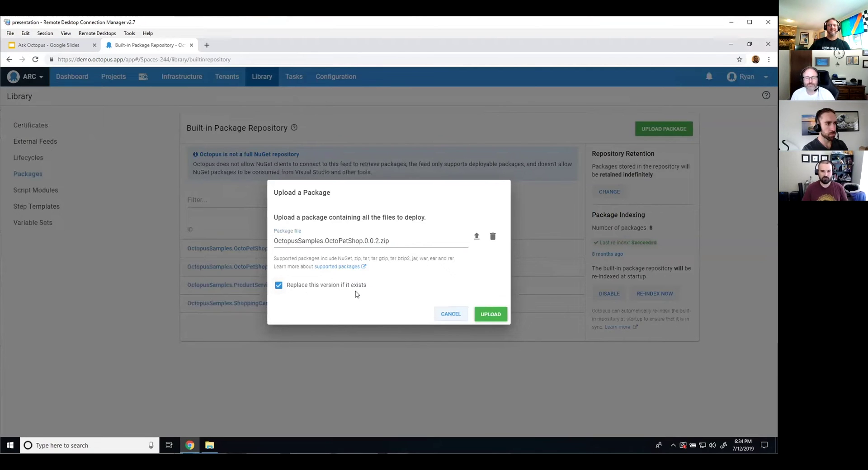
{"action": "left_click", "coordinate": [502, 318]}
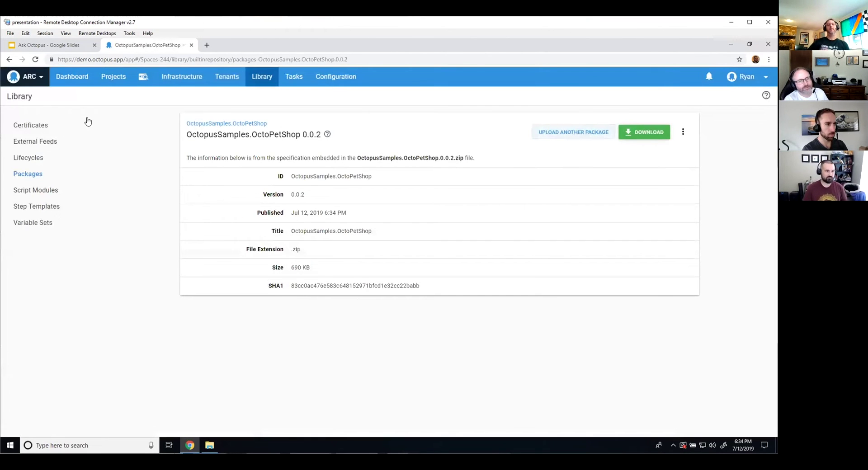
Delete release 0.0.2 from the OctoPetShop project.
{"action": "left_click", "coordinate": [71, 76]}
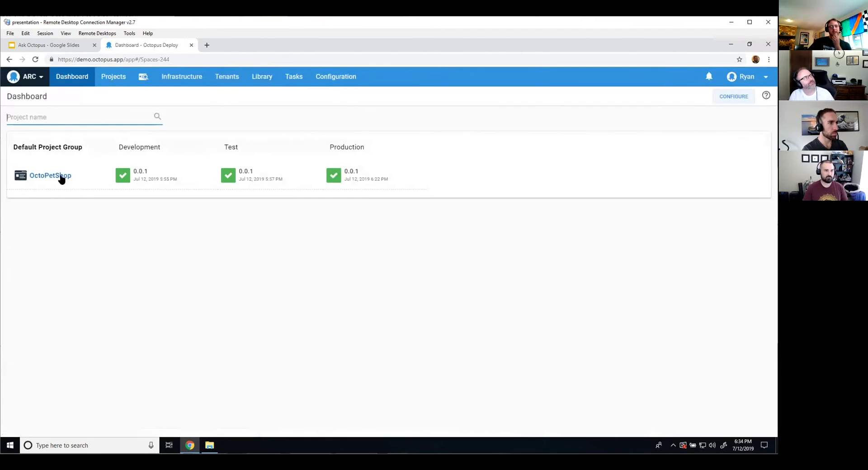
{"action": "left_click", "coordinate": [62, 179]}
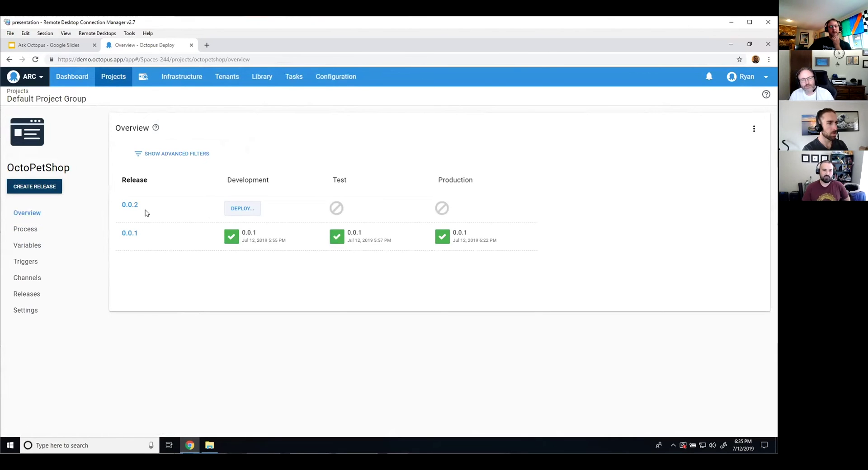
{"action": "left_click", "coordinate": [131, 208]}
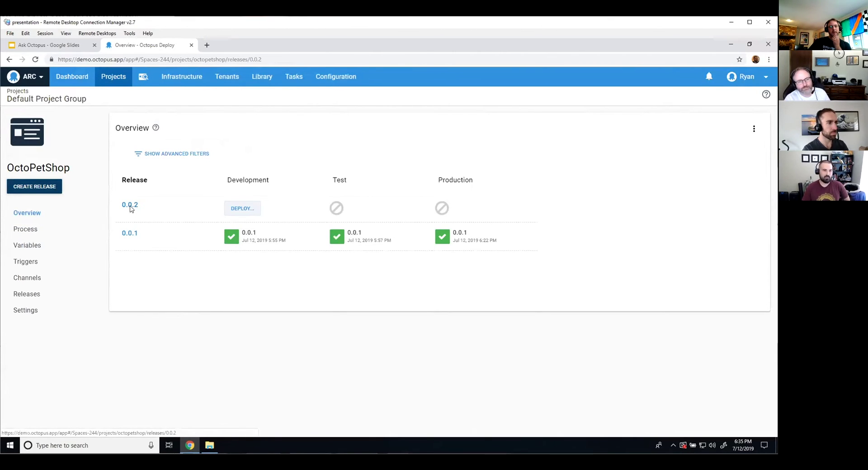
{"action": "left_click", "coordinate": [681, 136]}
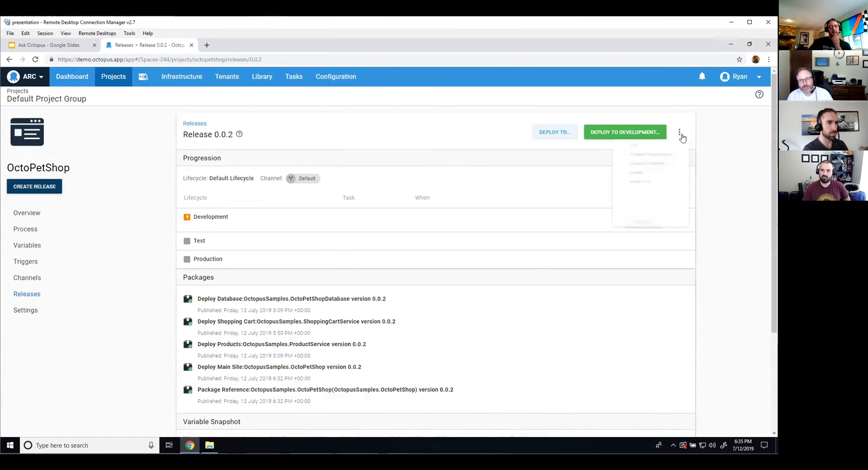
{"action": "left_click", "coordinate": [630, 210]}
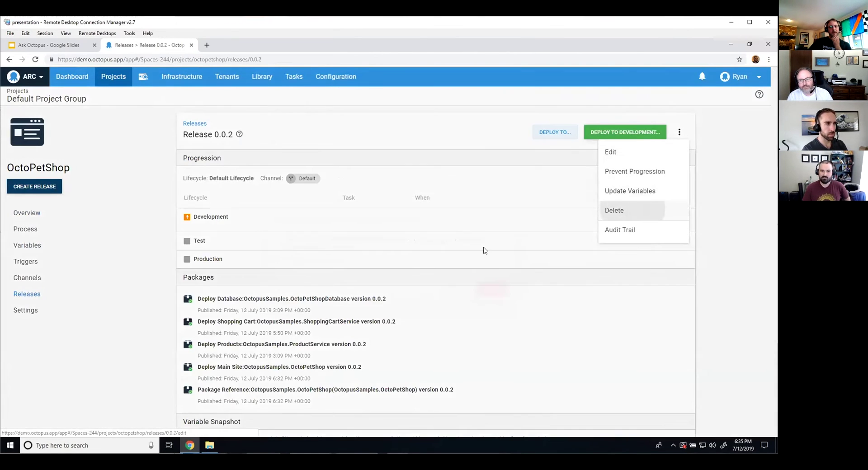
{"action": "left_click", "coordinate": [493, 290]}
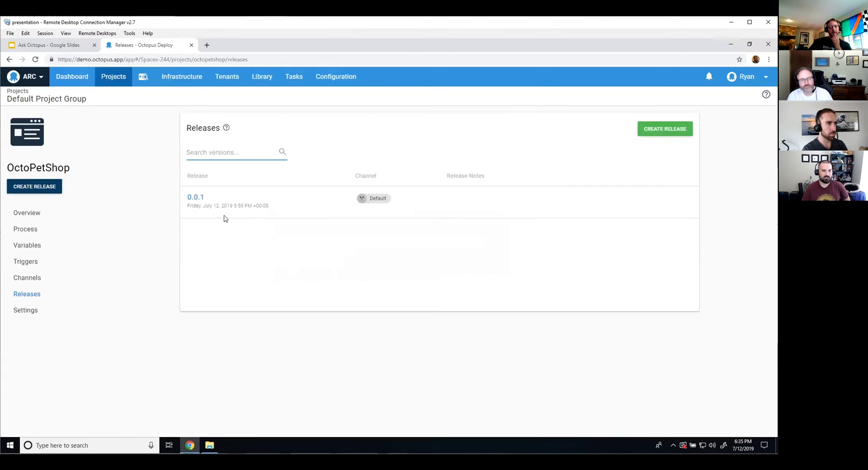
Re-upload the OctopusSamples.OctoPetShop.0.0.2 package from Documents with replacement of the existing version to trigger a new release.
{"action": "left_click", "coordinate": [265, 81]}
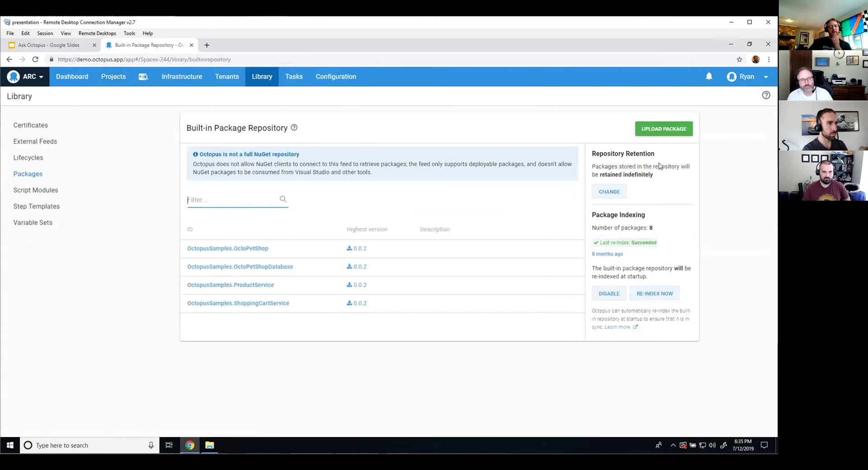
{"action": "left_click", "coordinate": [661, 130]}
{"action": "left_click", "coordinate": [331, 286]}
{"action": "left_click", "coordinate": [332, 242]}
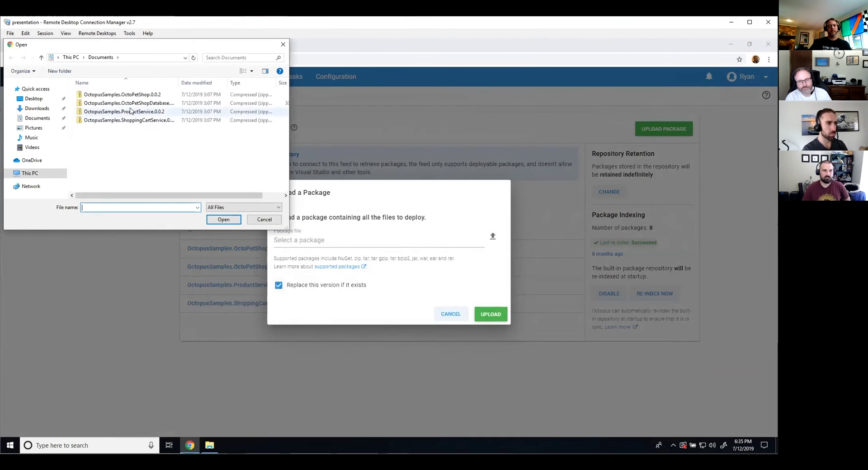
{"action": "double_click", "coordinate": [140, 94]}
{"action": "left_click", "coordinate": [482, 316]}
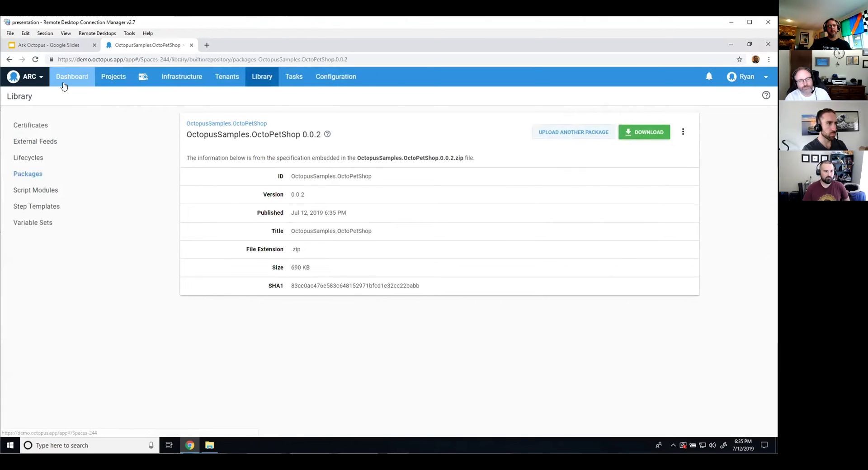
Check OctoPetShop's deployments on its overview and review the phases and preview of the Default Lifecycle.
{"action": "left_click", "coordinate": [64, 86]}
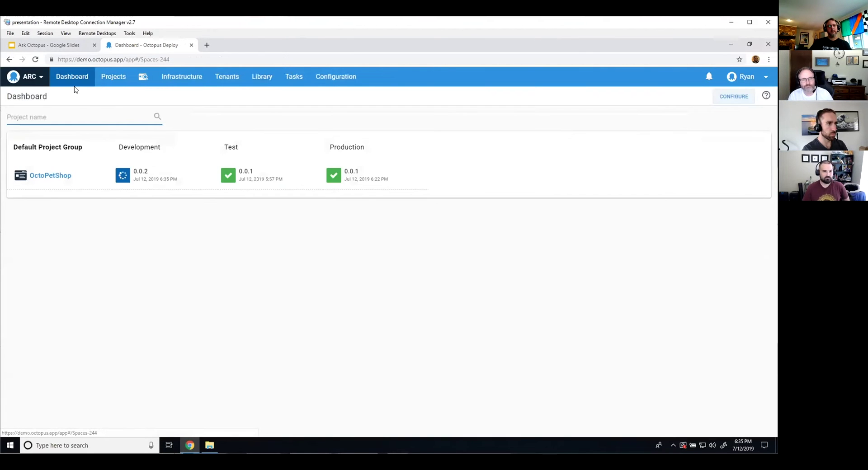
{"action": "left_click", "coordinate": [65, 183]}
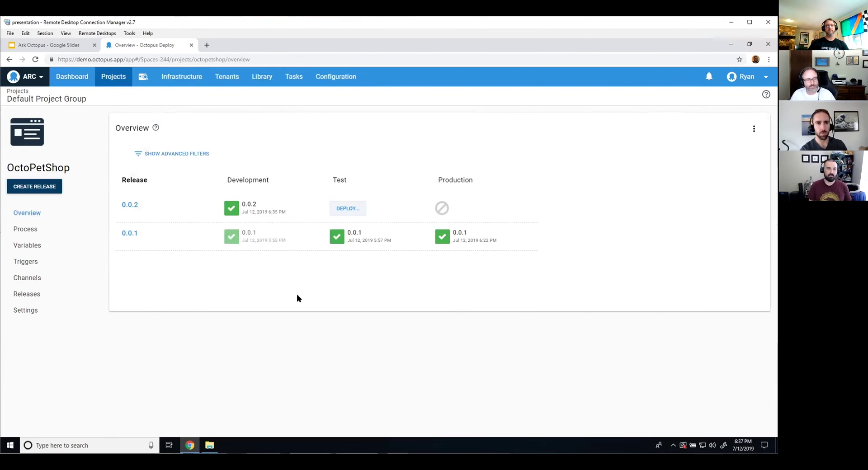
{"action": "left_click", "coordinate": [262, 76]}
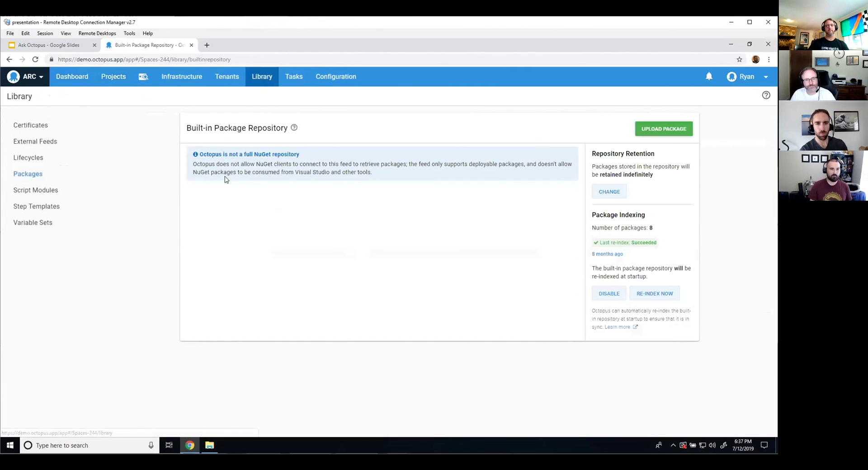
{"action": "left_click", "coordinate": [64, 160]}
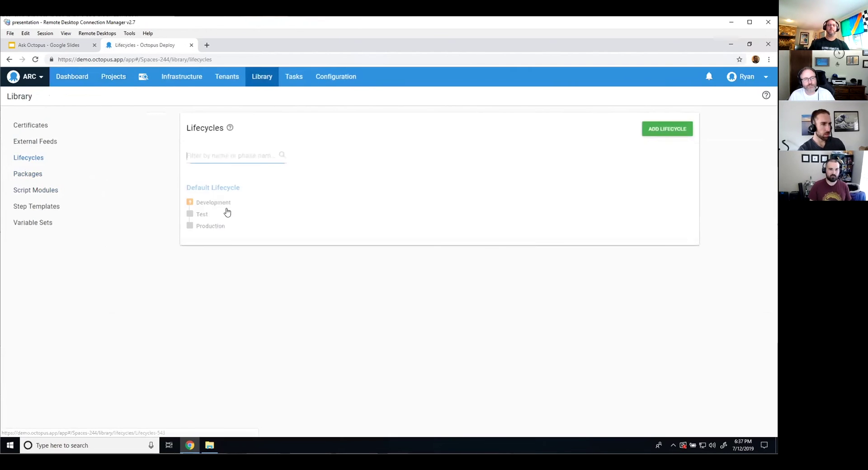
{"action": "left_click", "coordinate": [219, 212]}
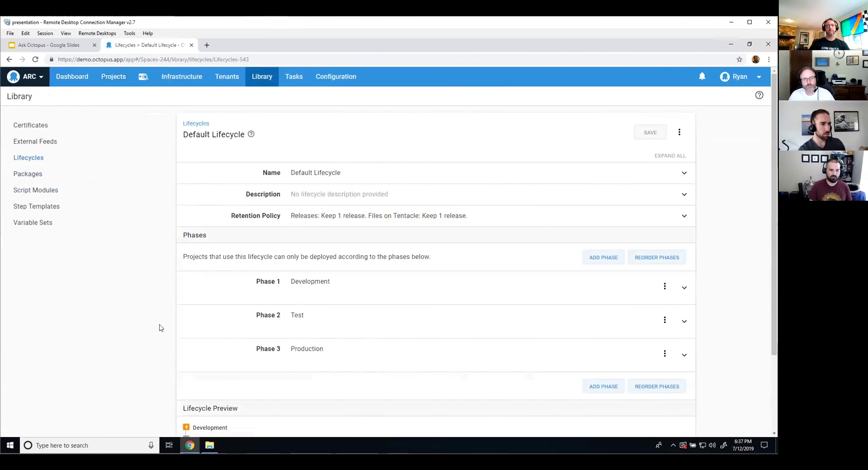
{"action": "scroll", "coordinate": [163, 312], "scroll_direction": "down", "scroll_amount": 3}
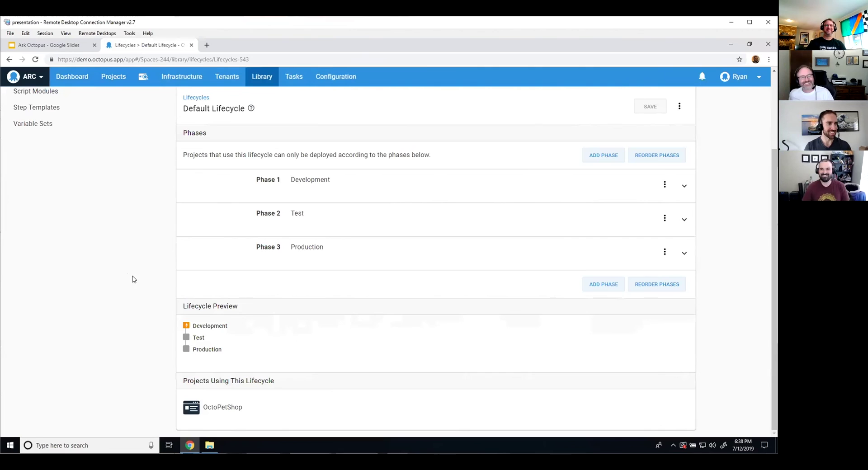
Switch to the Ask Octopus presentation in Google Slides and start presenting from slide 2.
{"action": "left_click", "coordinate": [64, 47]}
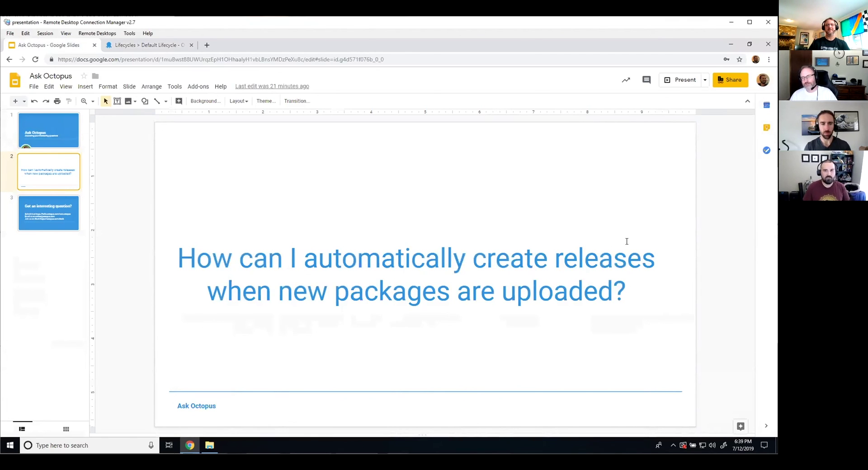
{"action": "left_click", "coordinate": [685, 80]}
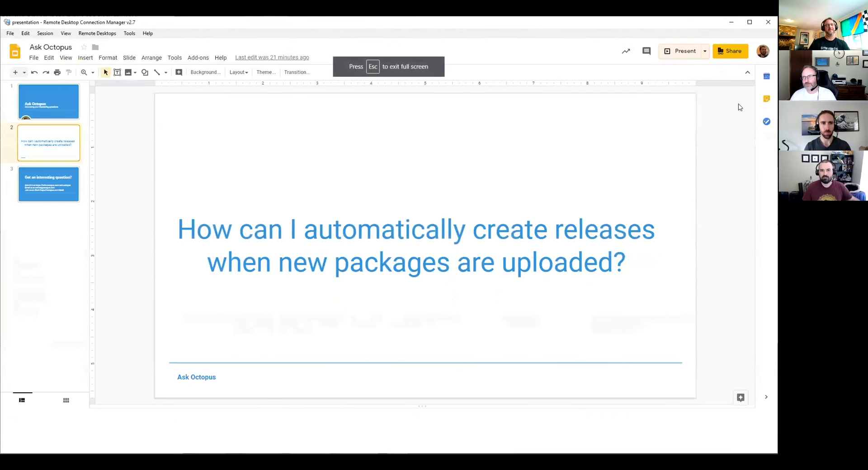